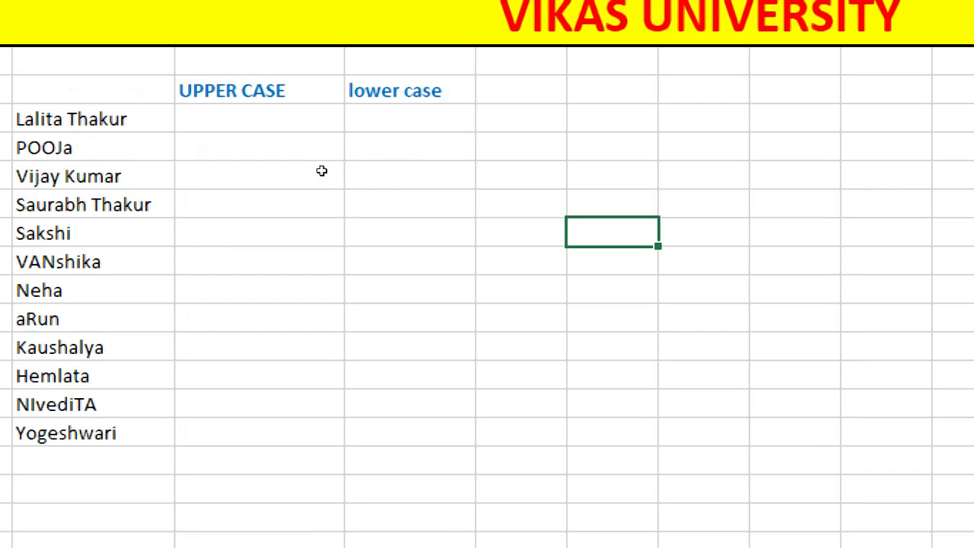
key(Up)
key(Up)
key(Up)
key(Left)
key(Left)
key(Left)
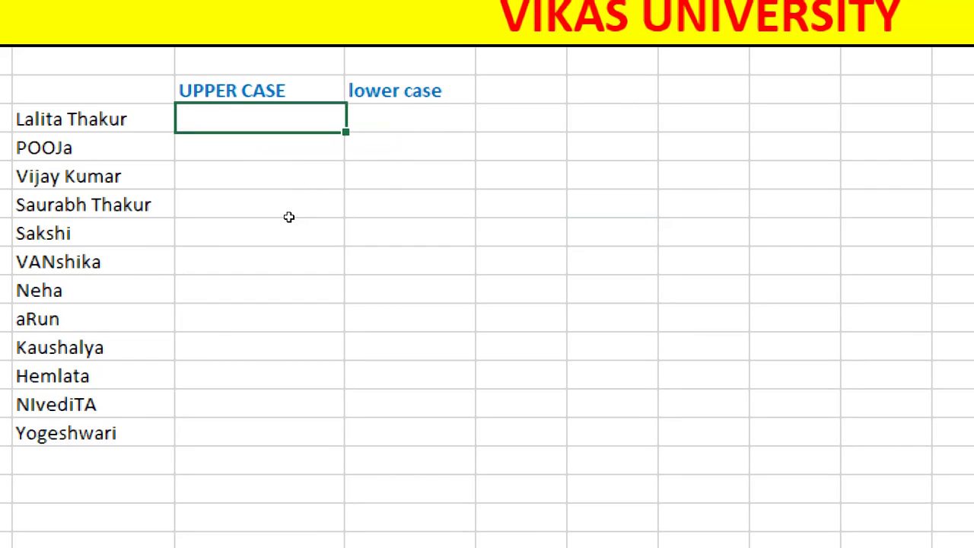
key(F2)
text(=)
text(u)
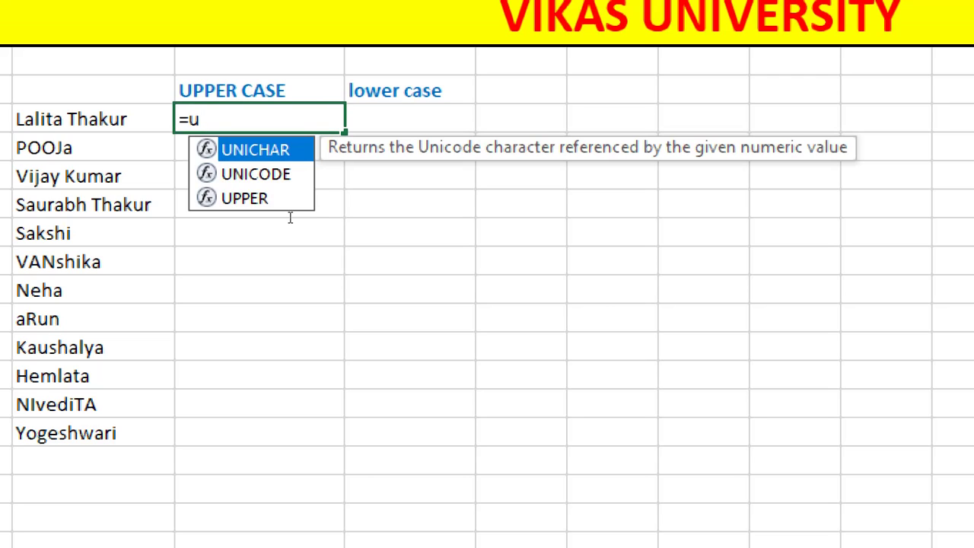
text(p)
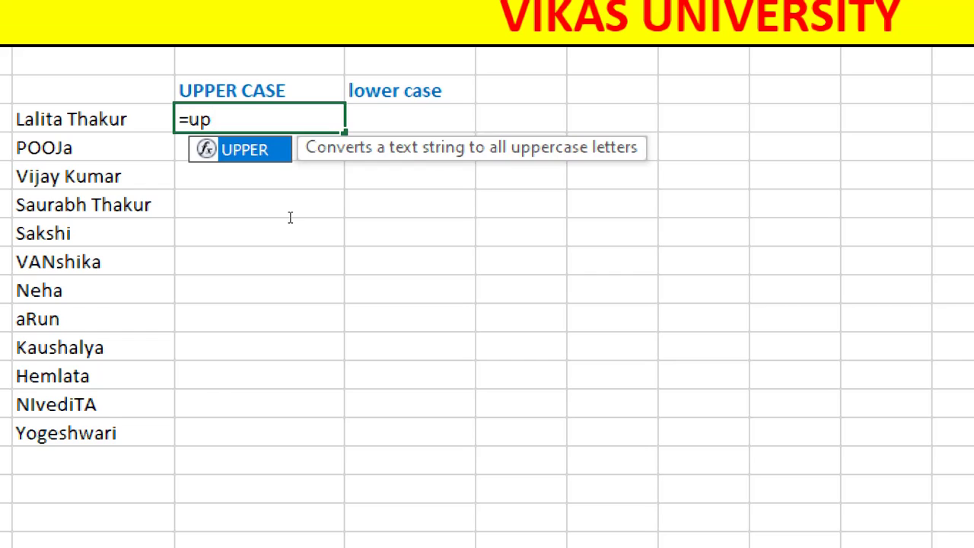
key(Escape)
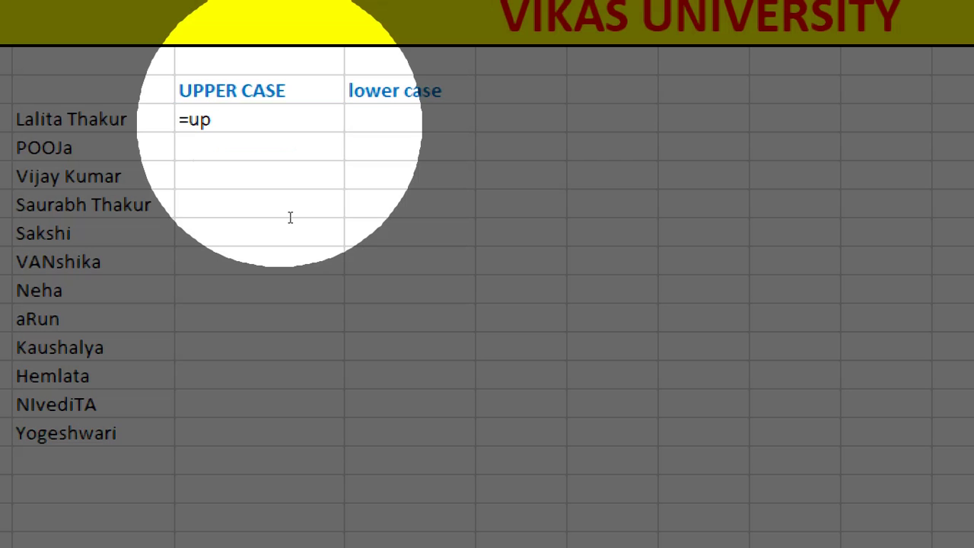
text(p)
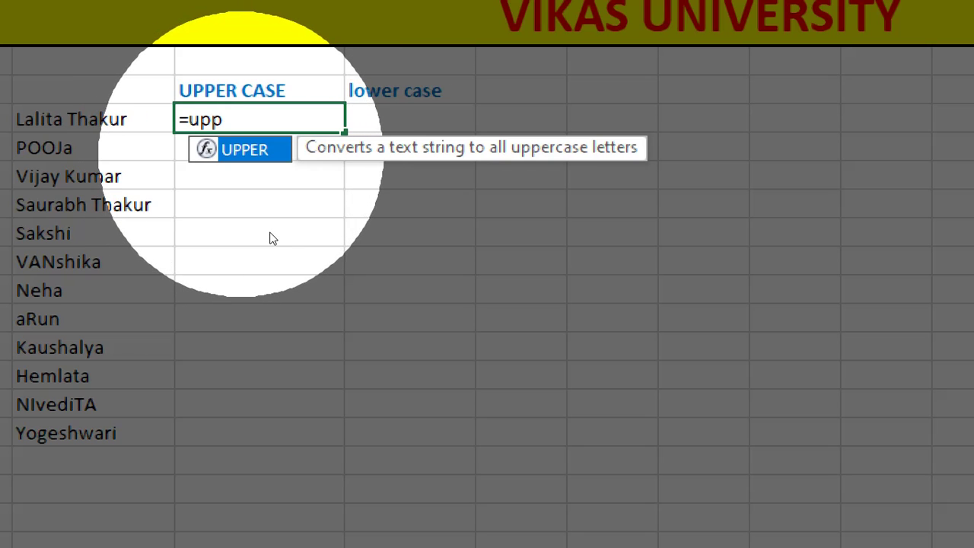
key(Tab)
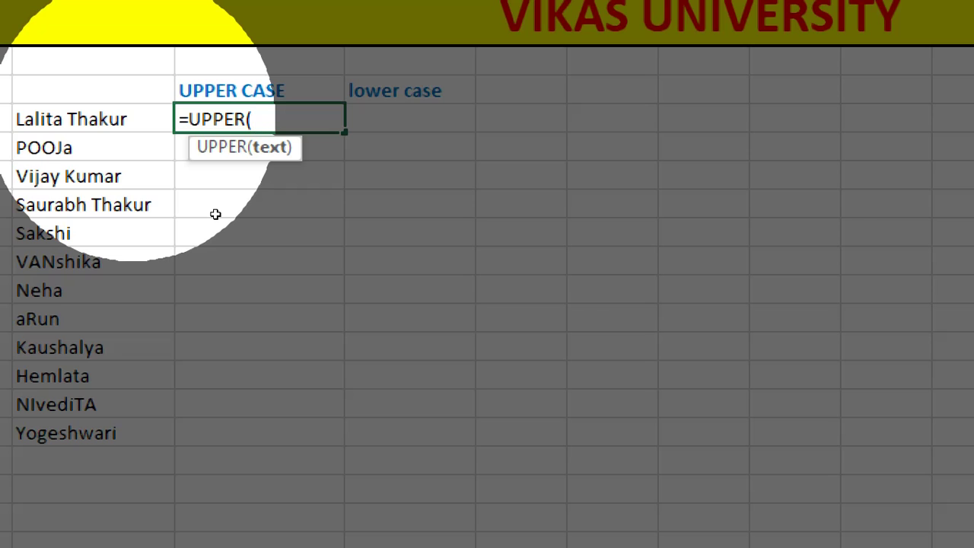
key(Left)
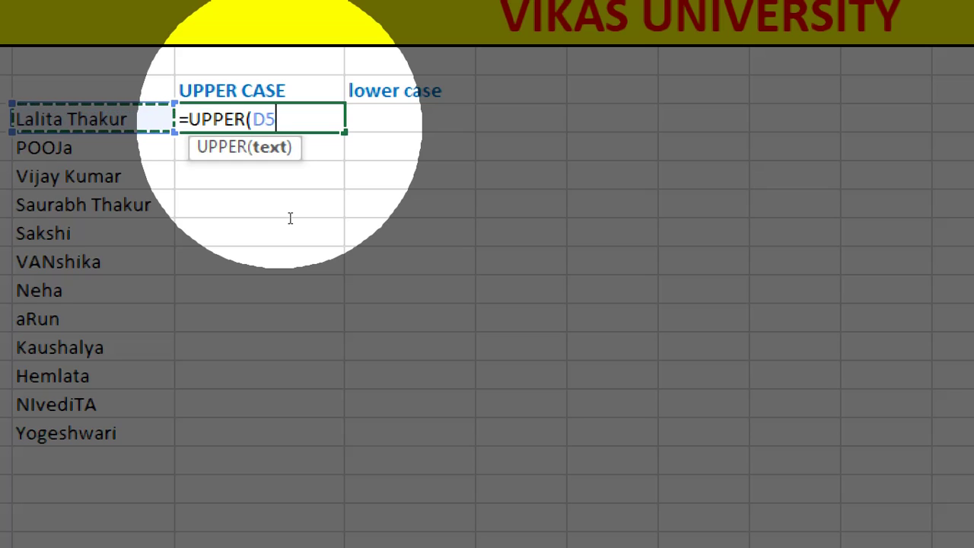
text())
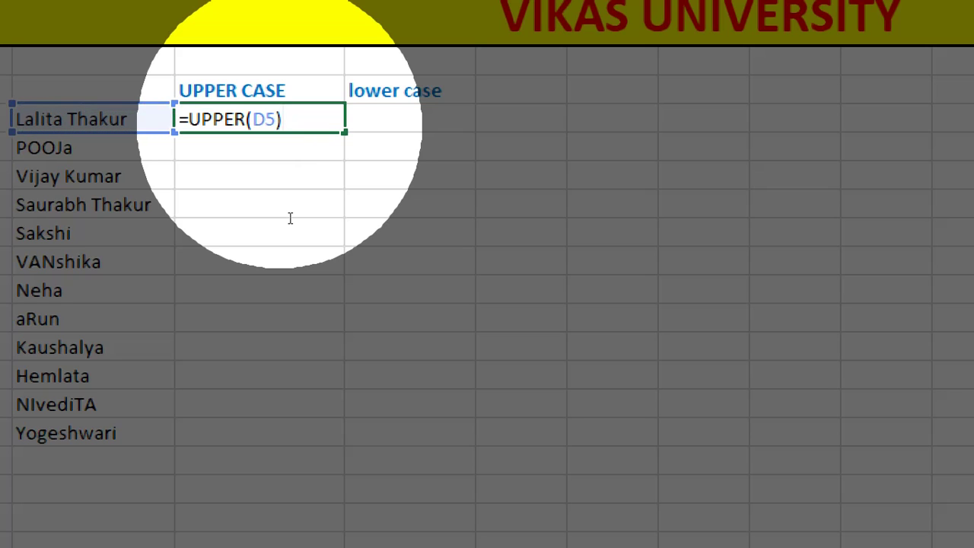
key(Return)
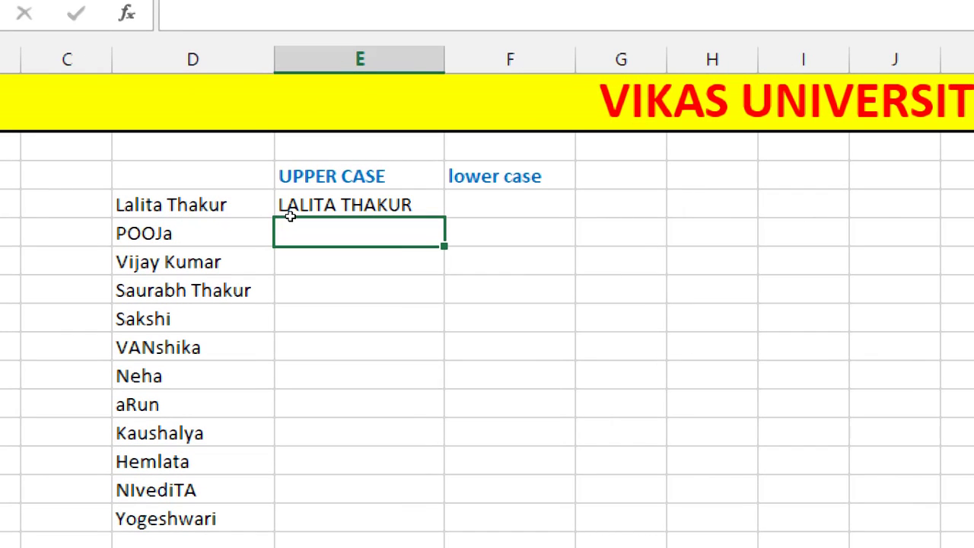
click(192, 246)
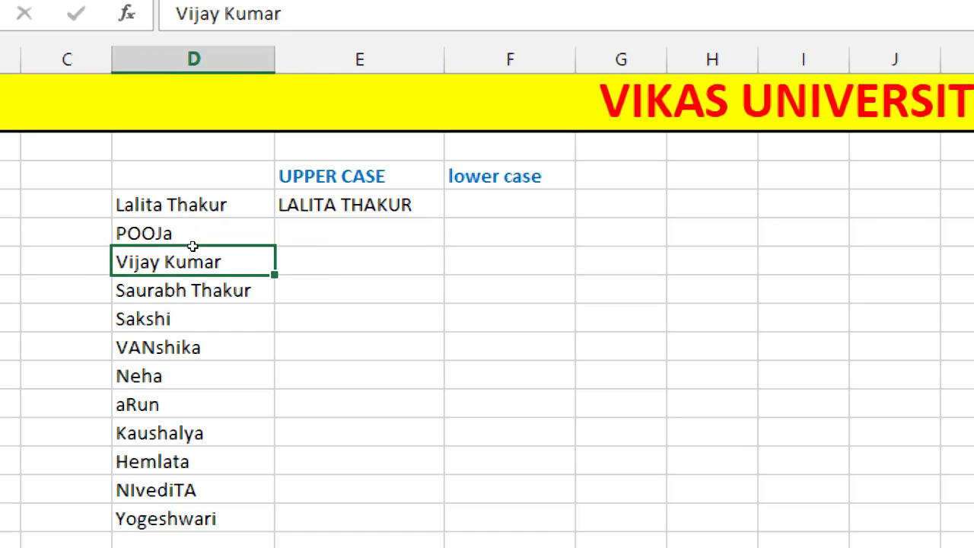
text(VI)
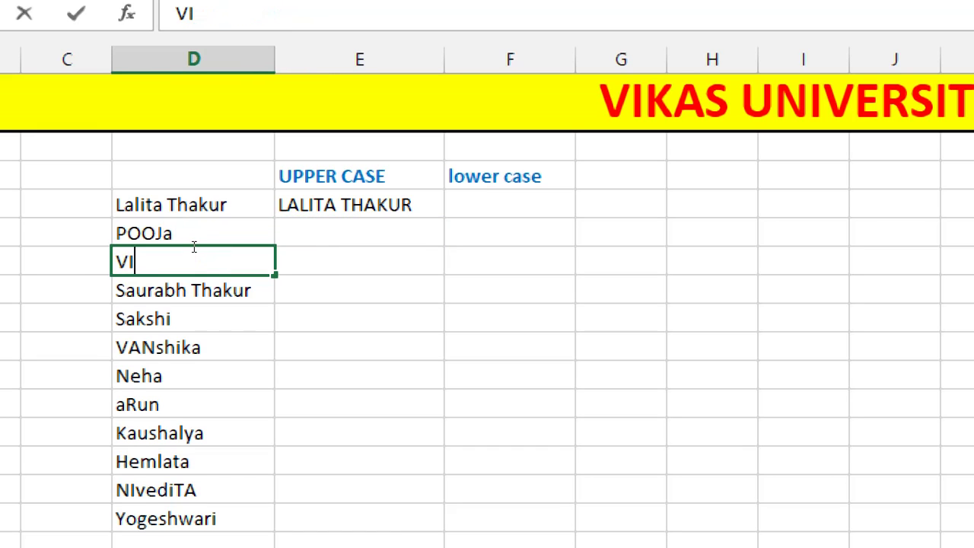
text(JAY)
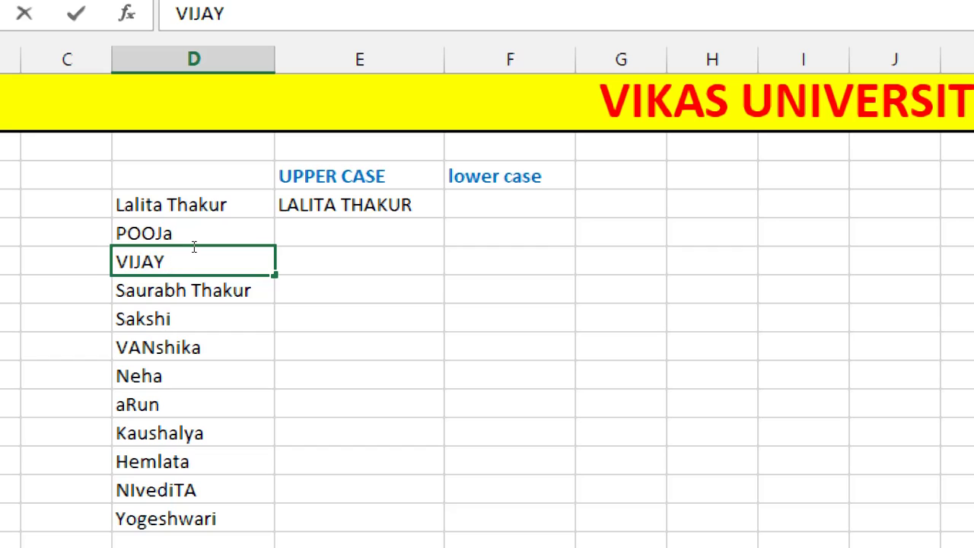
text( Kumar)
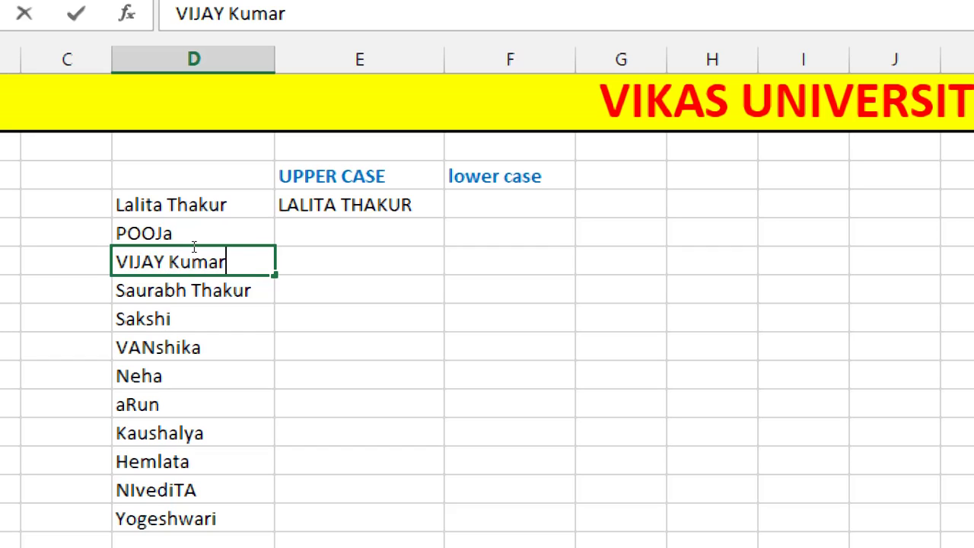
key(BackSpace)
key(BackSpace)
text(AR)
key(Tab)
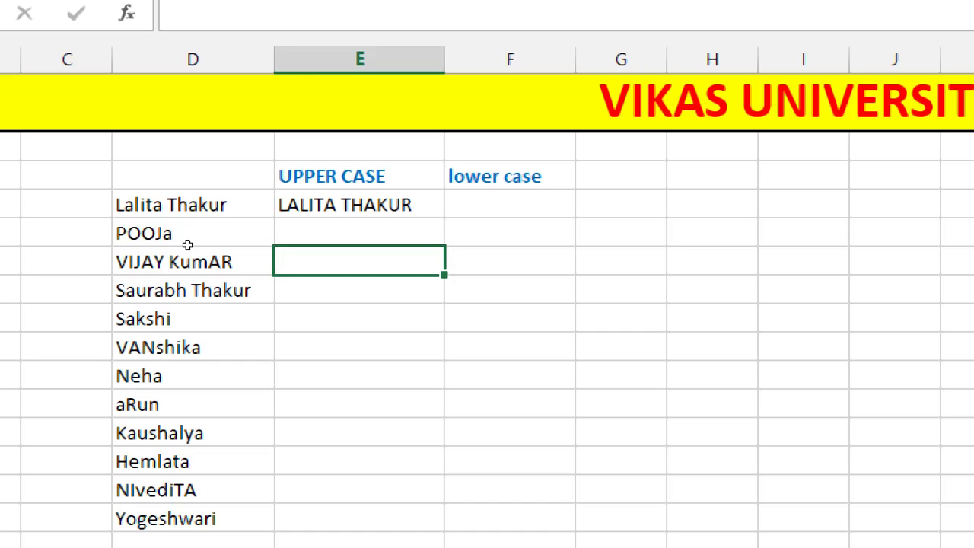
key(Left)
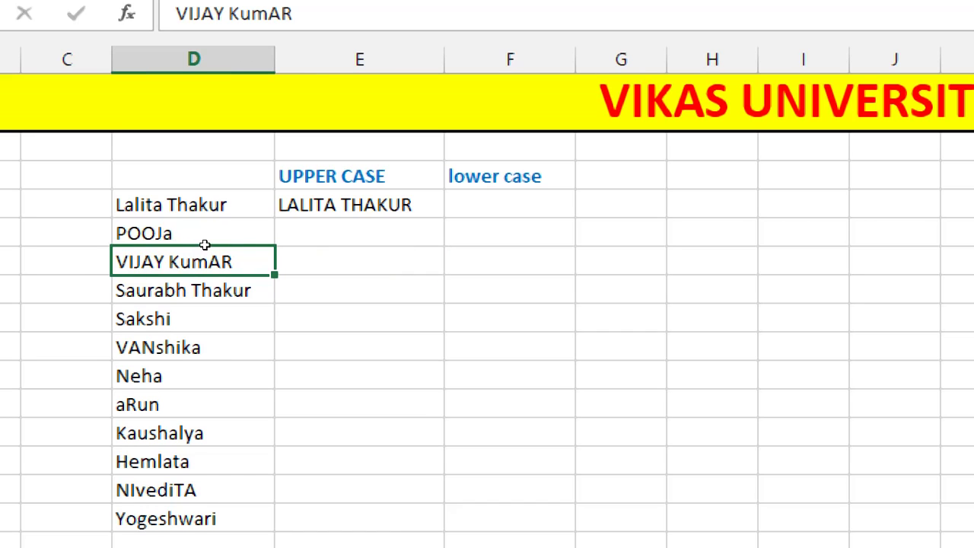
key(Right)
key(Right)
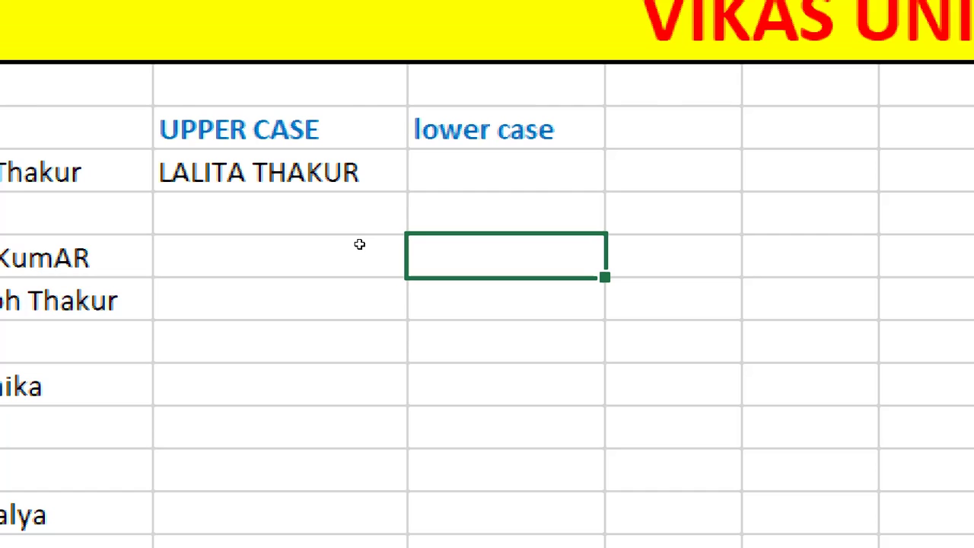
text(=)
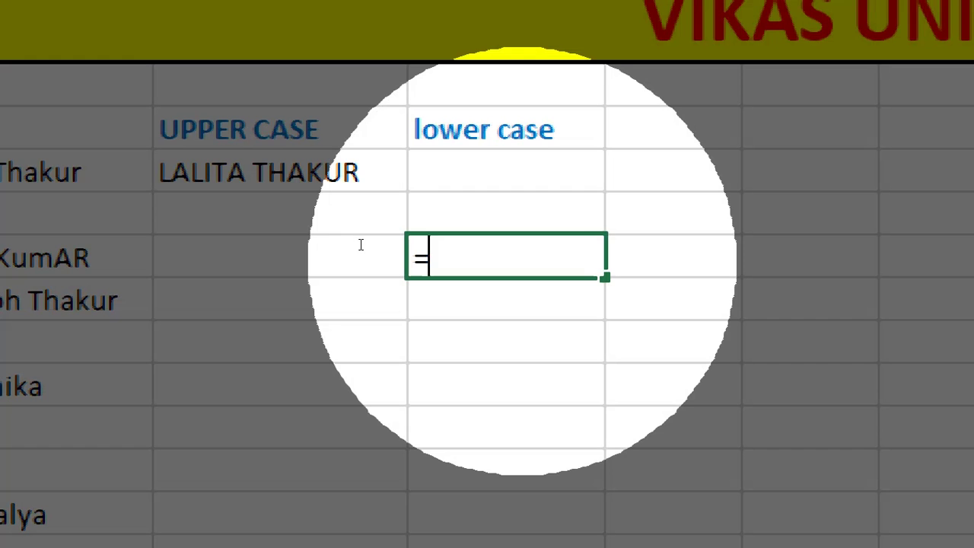
text(lo)
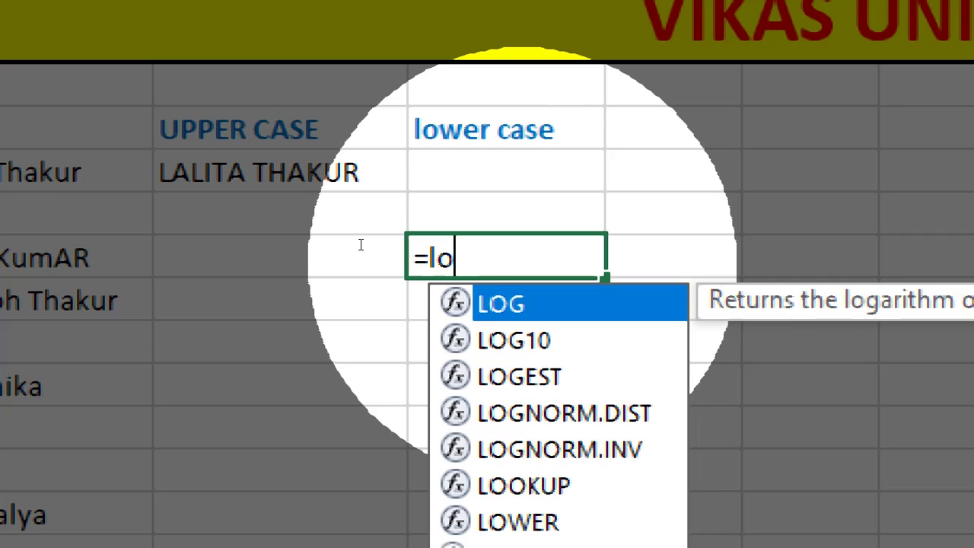
text(we)
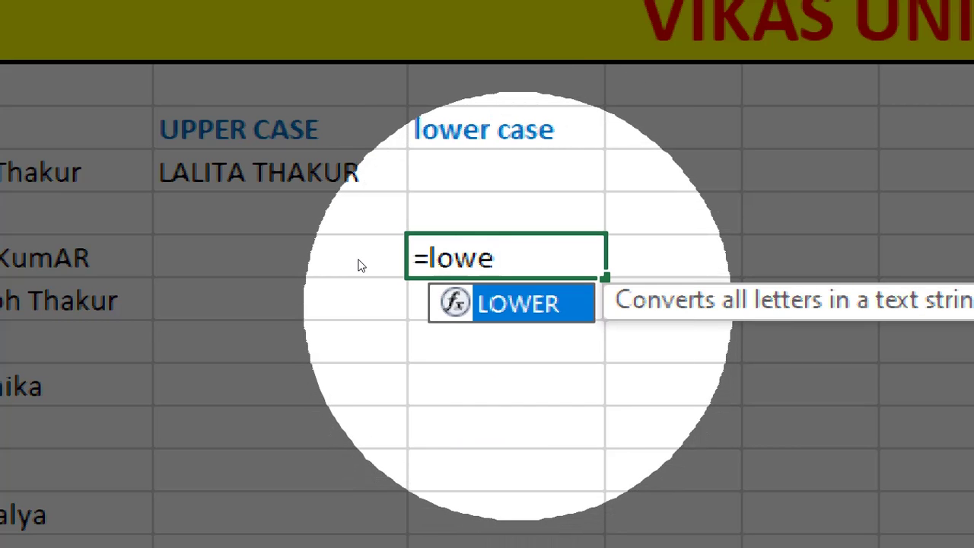
key(Tab)
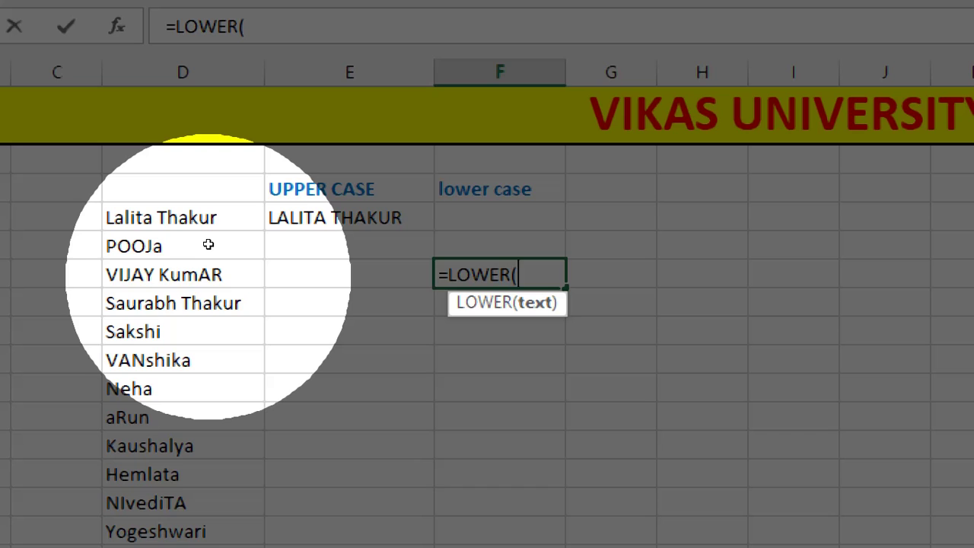
key(Left)
key(Left)
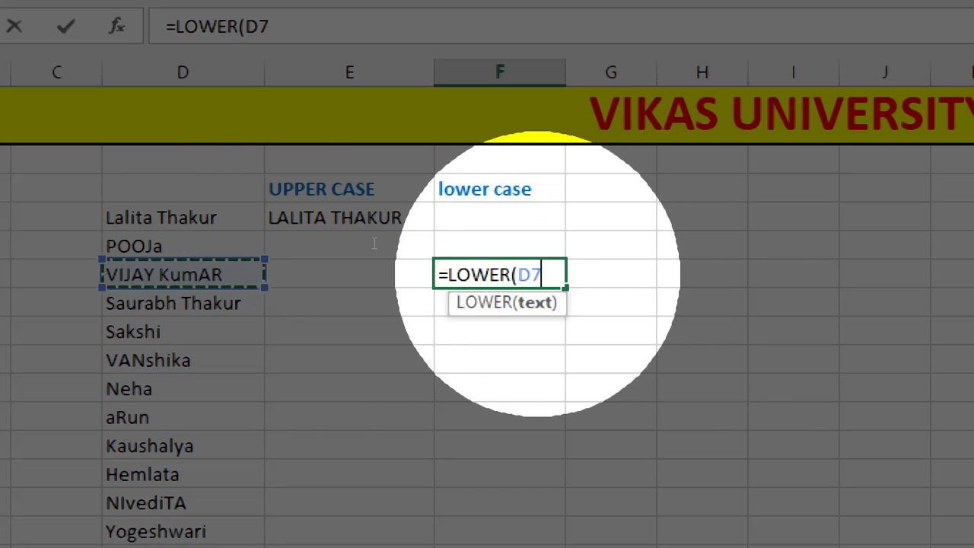
text())
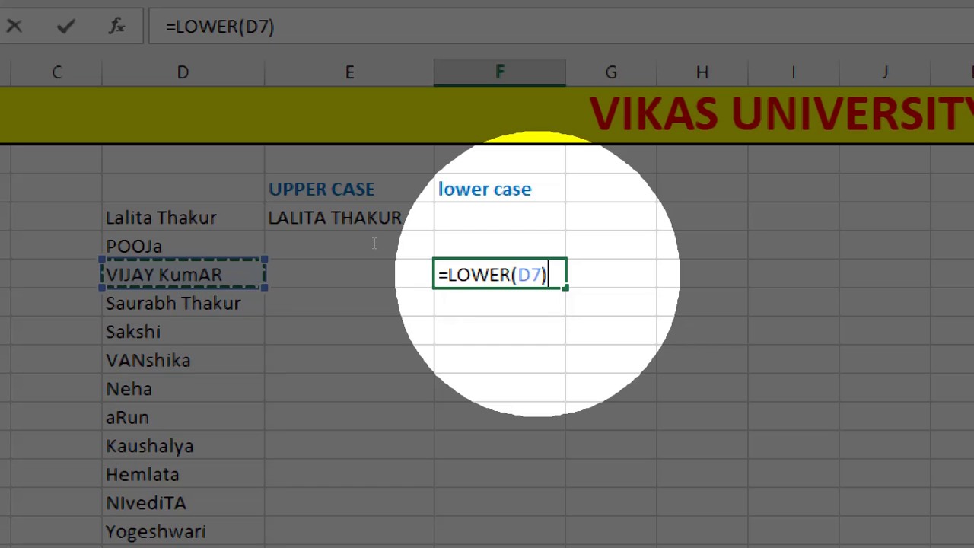
key(Return)
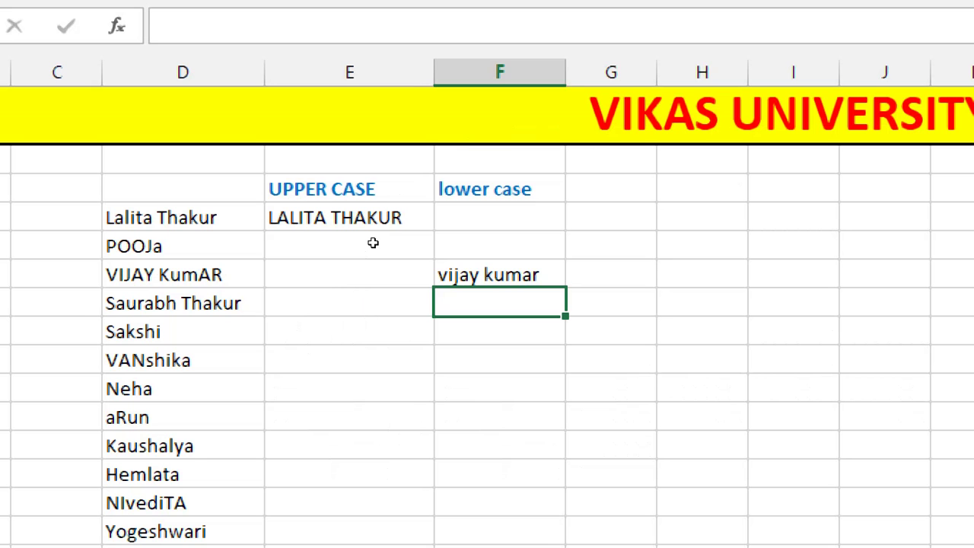
click(178, 272)
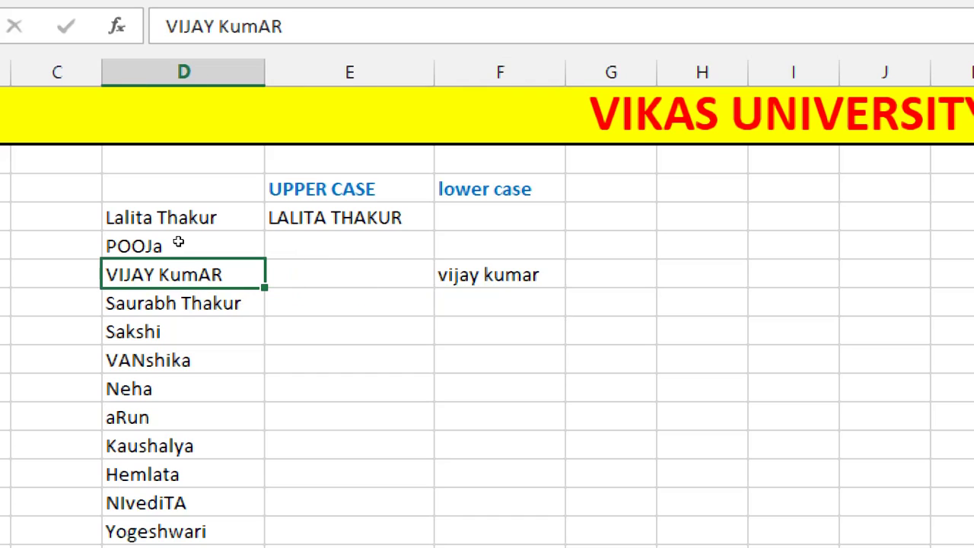
key(Right)
key(Right)
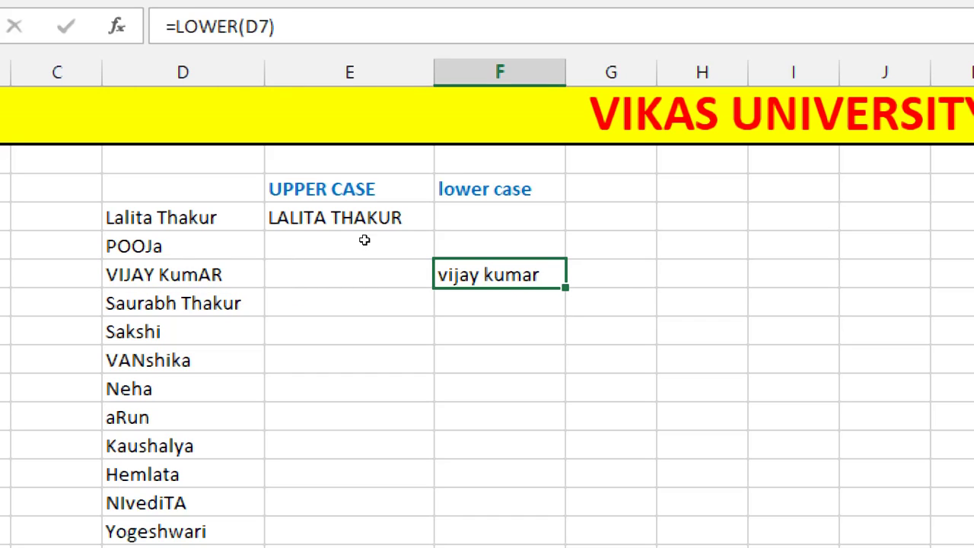
click(290, 214)
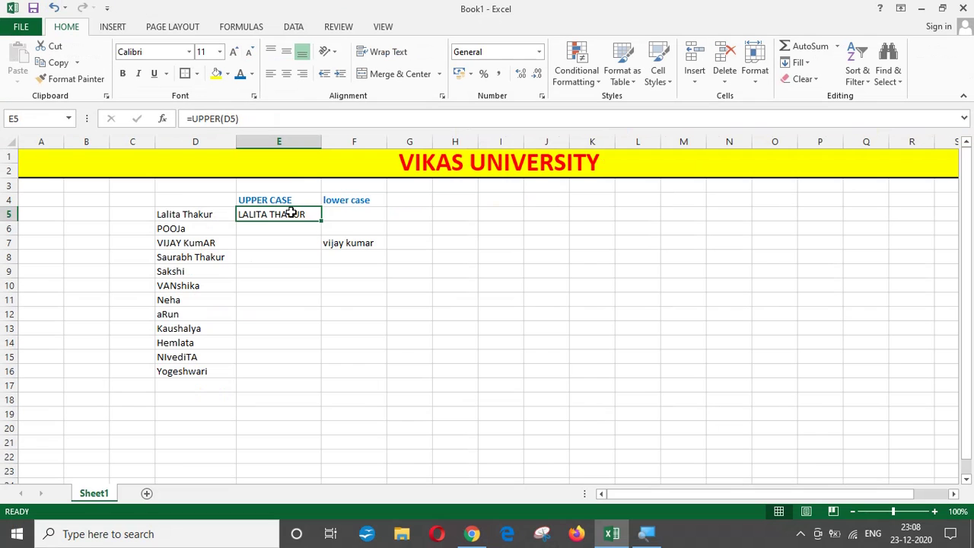
click(342, 217)
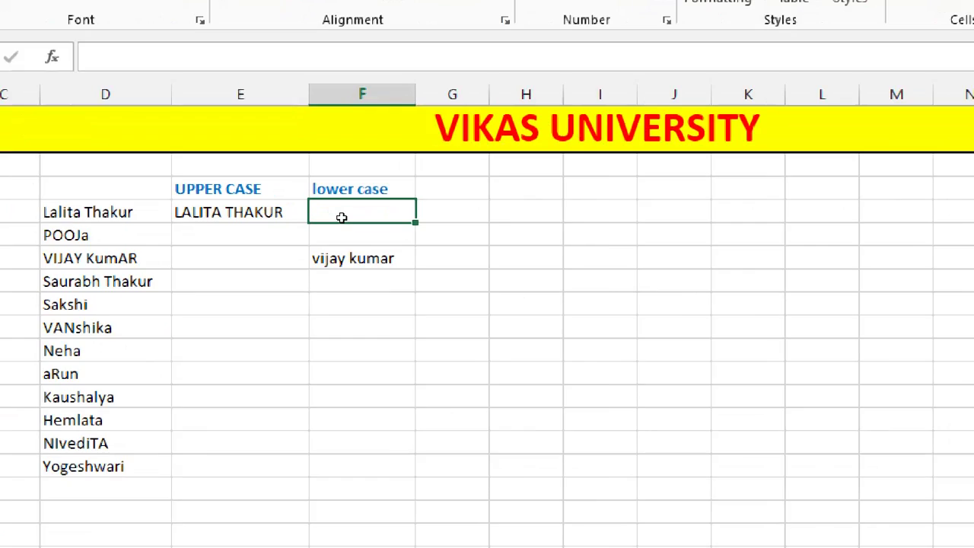
text(=)
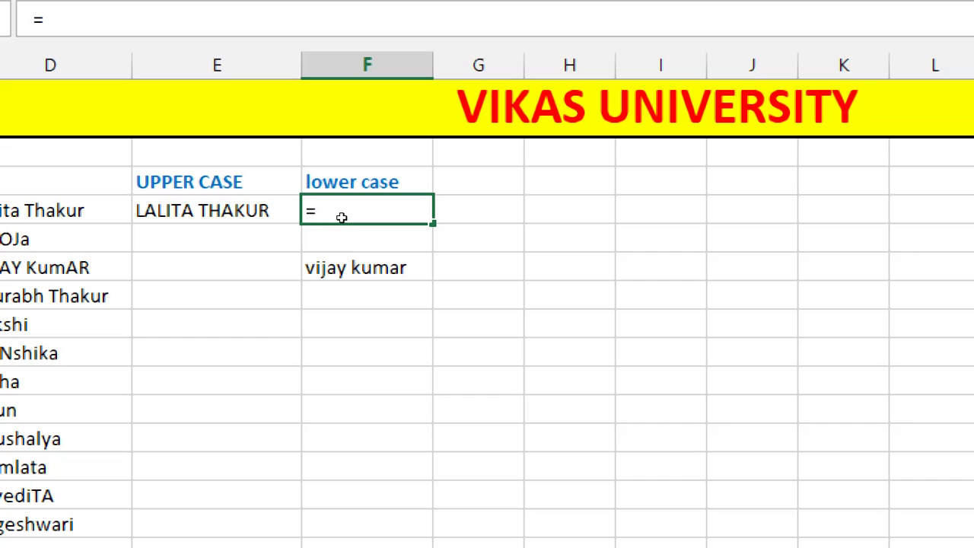
text(lowe)
key(Tab)
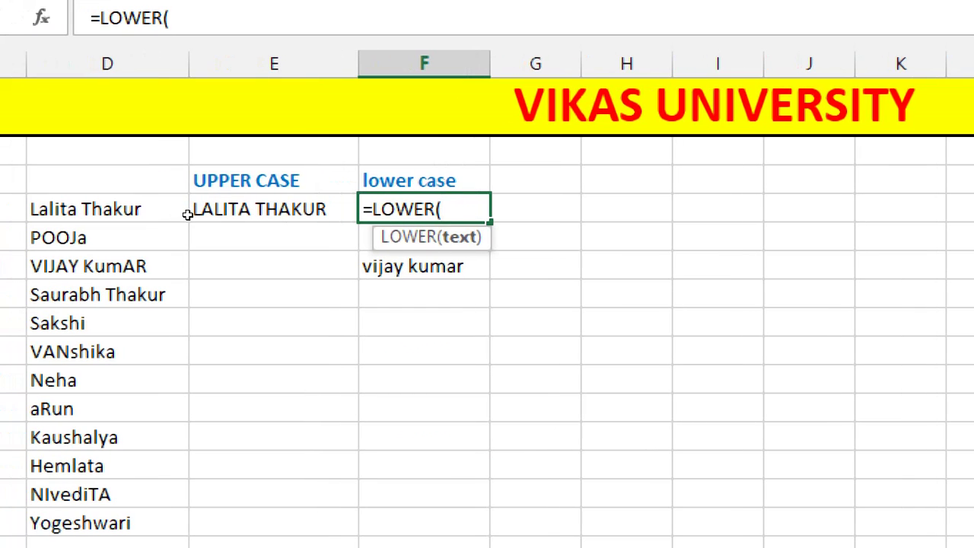
click(128, 214)
text())
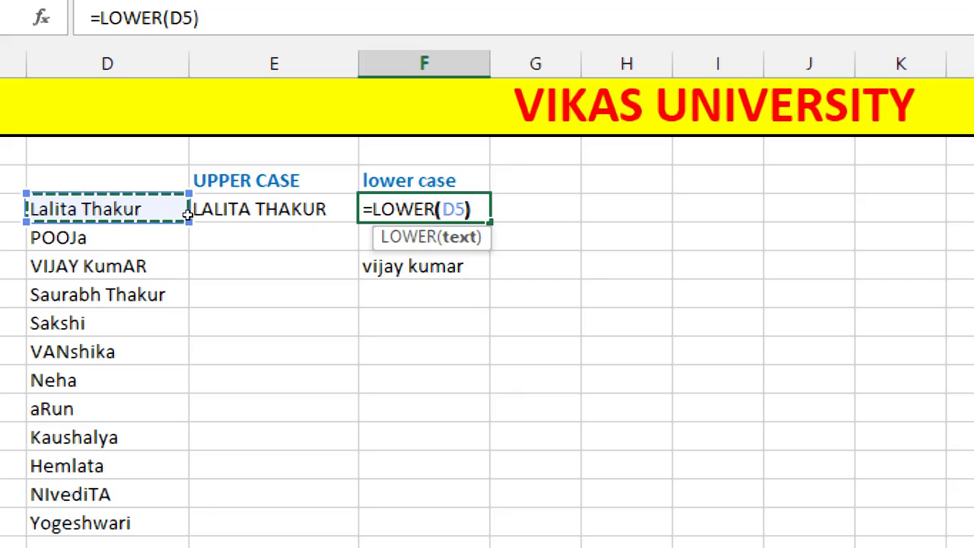
key(Return)
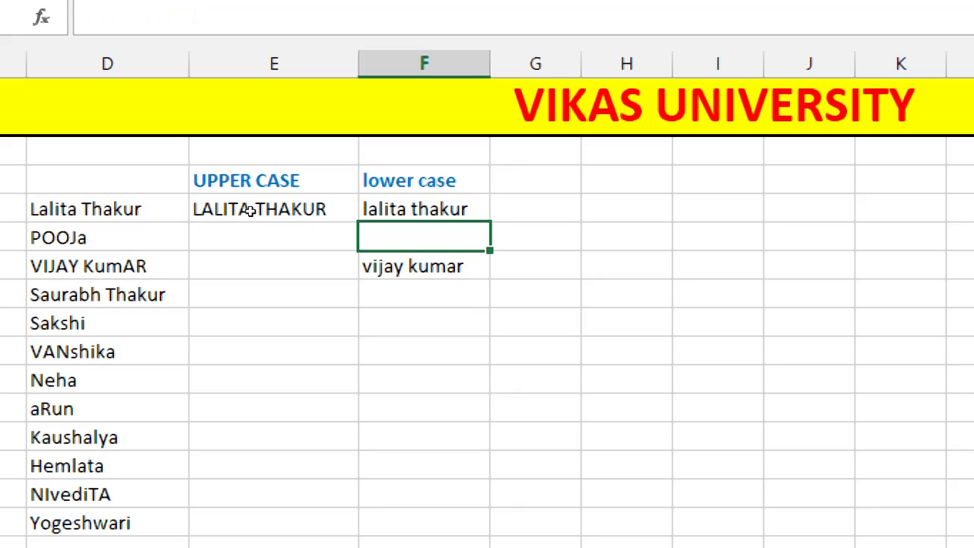
Enter =UPPER(D6) in E6 to convert POOJa to uppercase.
click(280, 229)
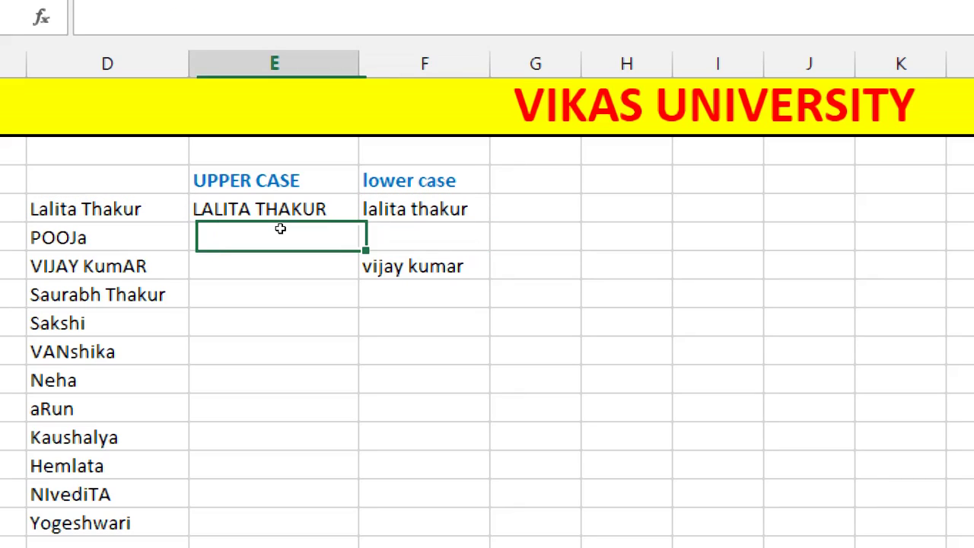
text(=)
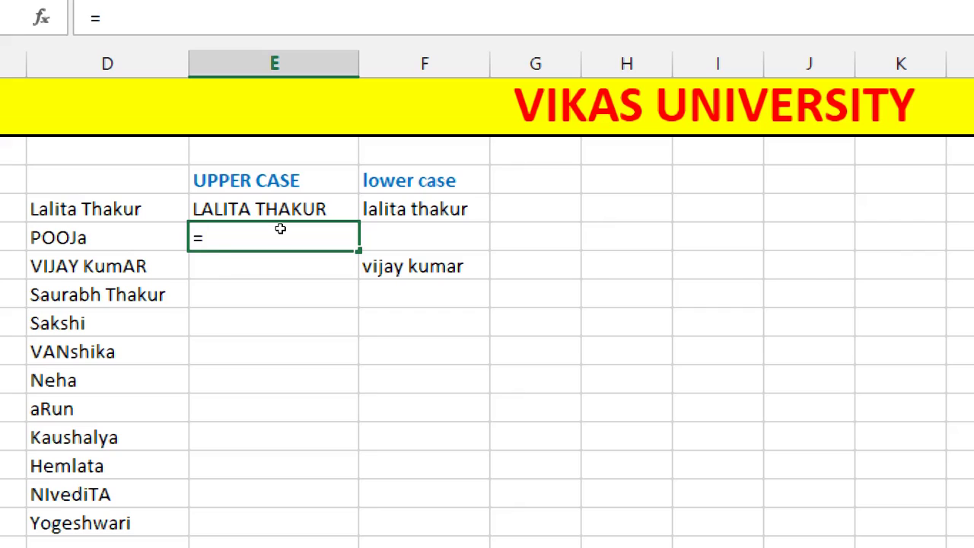
text(up)
key(Tab)
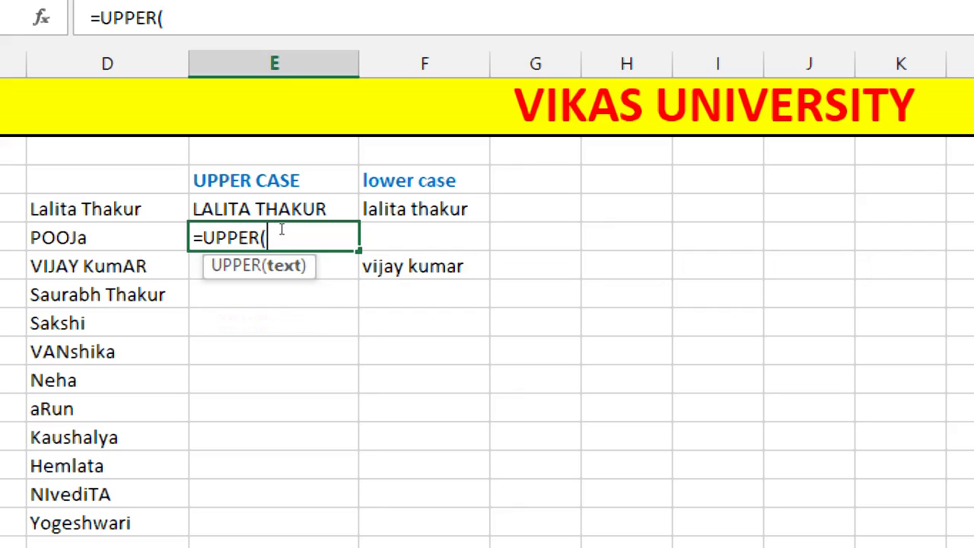
click(180, 232)
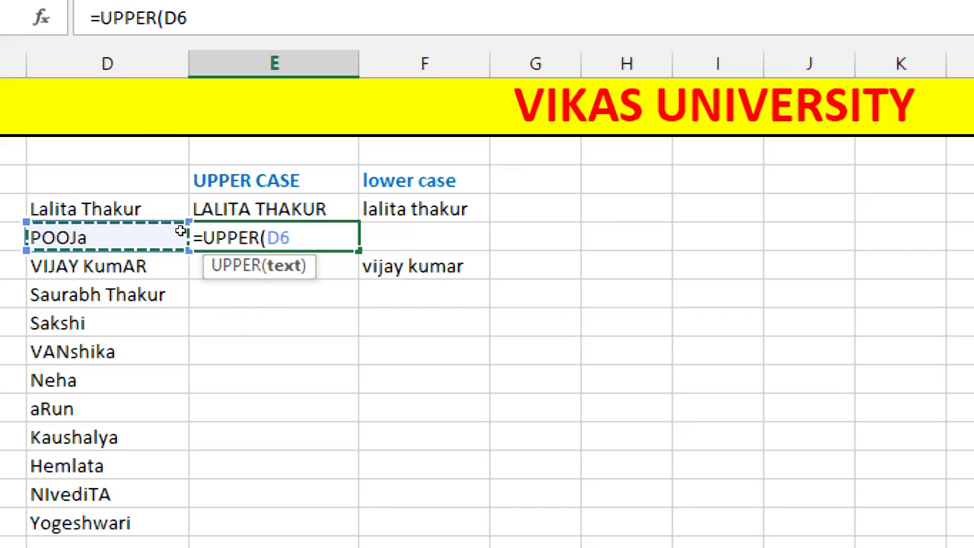
text())
key(Return)
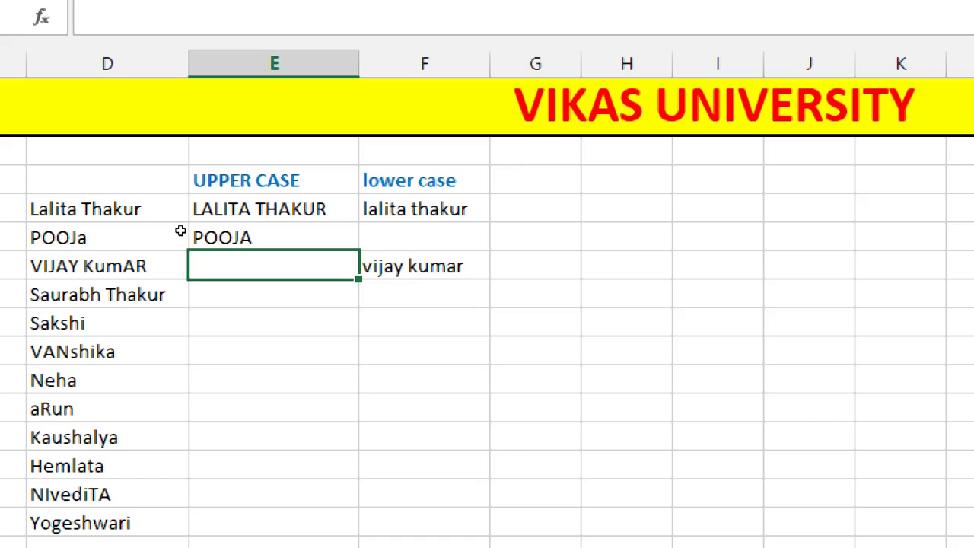
Fill the UPPER formula from E6 down to E16.
click(311, 236)
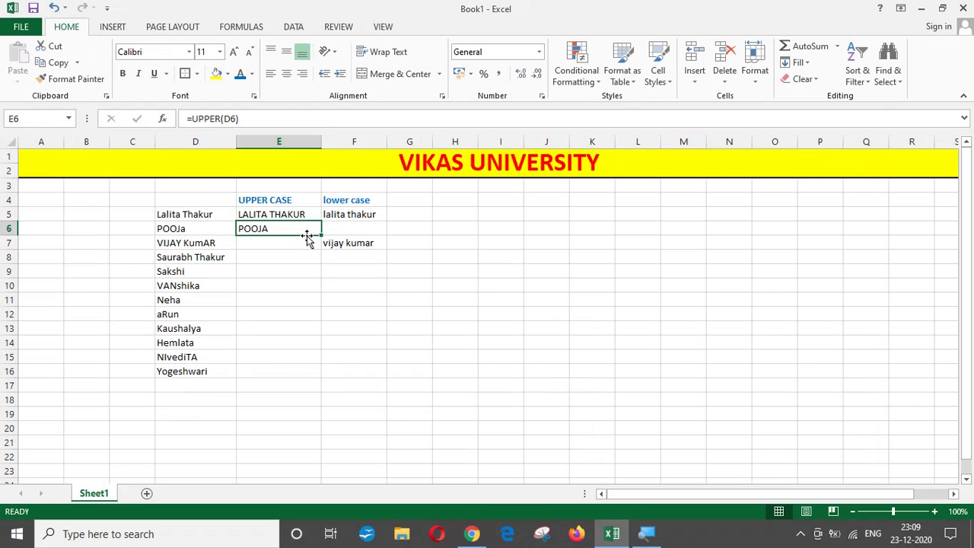
drag(323, 237, 313, 378)
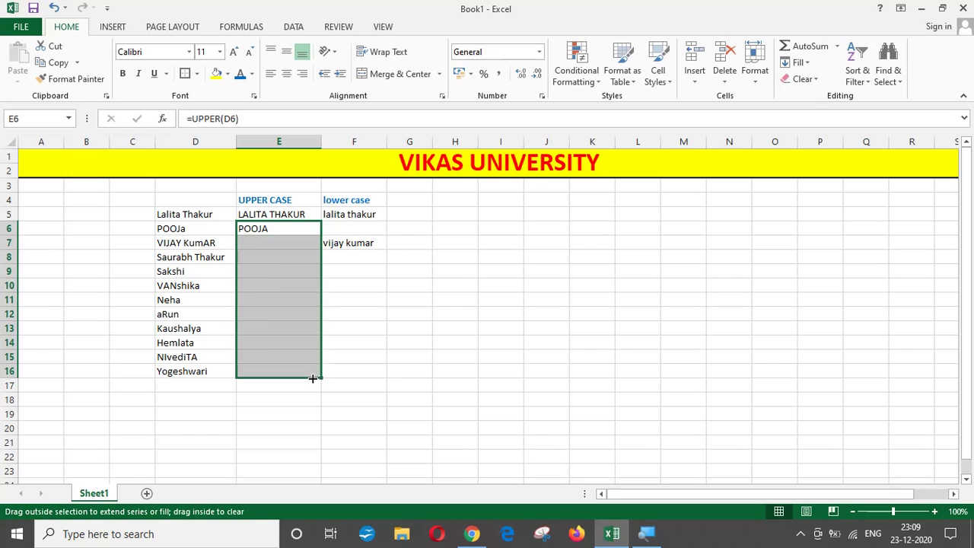
click(361, 367)
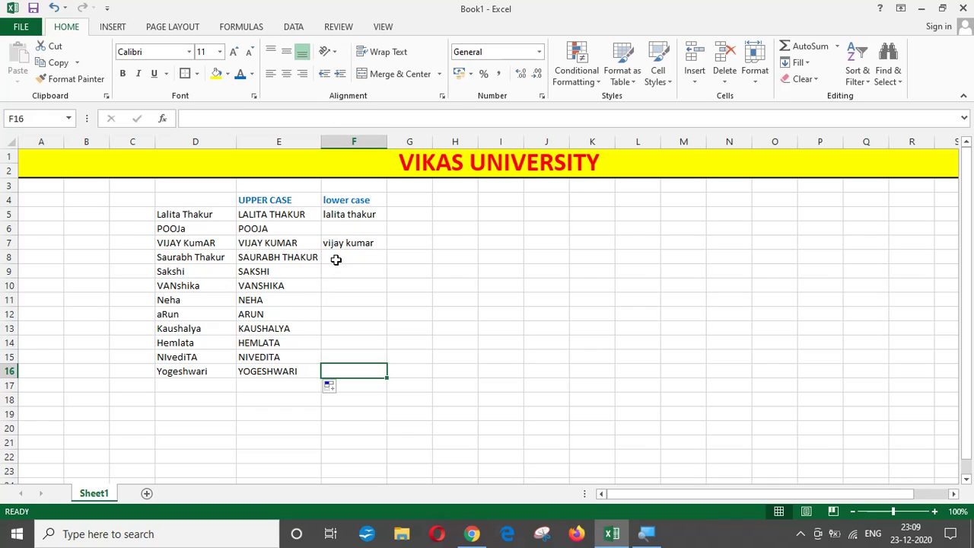
Copy the =LOWER(D5) formula from F5 down to F16.
click(343, 215)
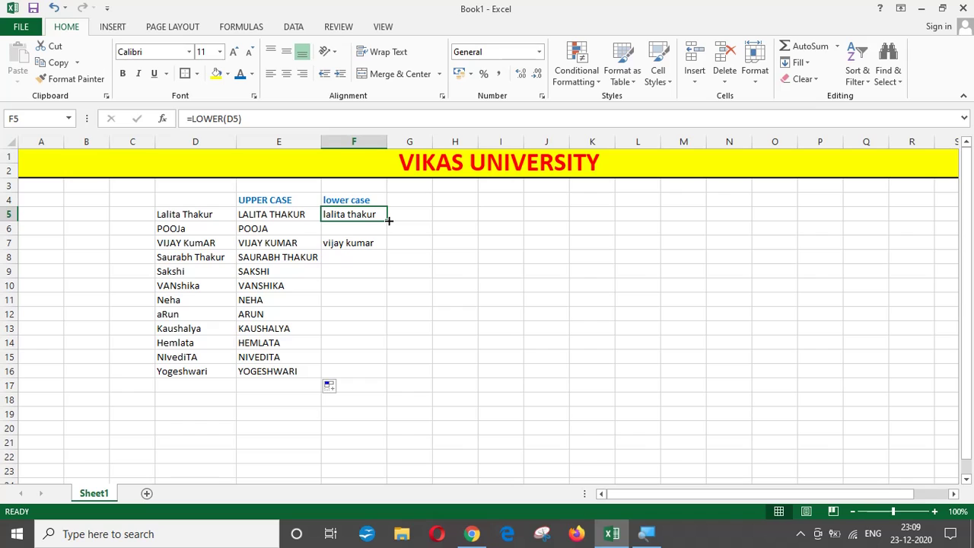
drag(387, 220, 372, 375)
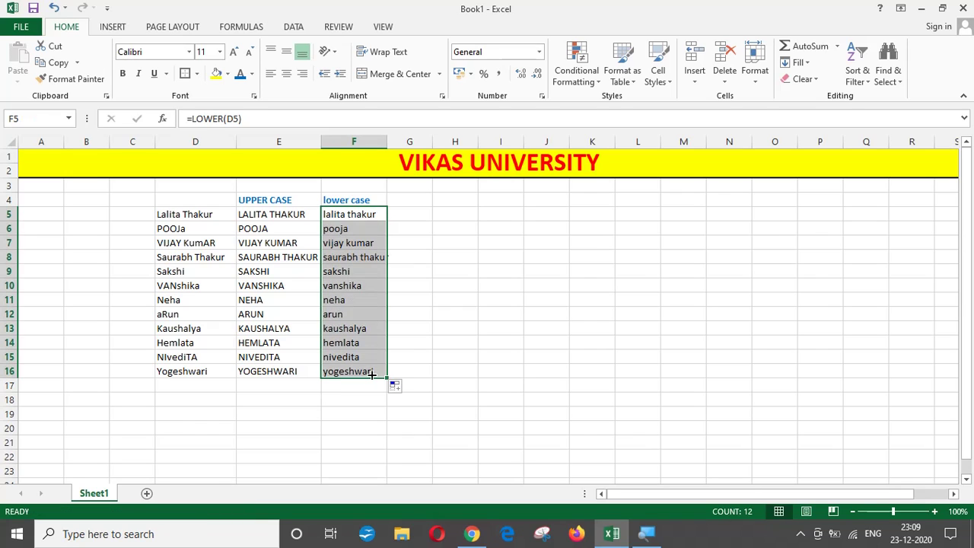
click(438, 350)
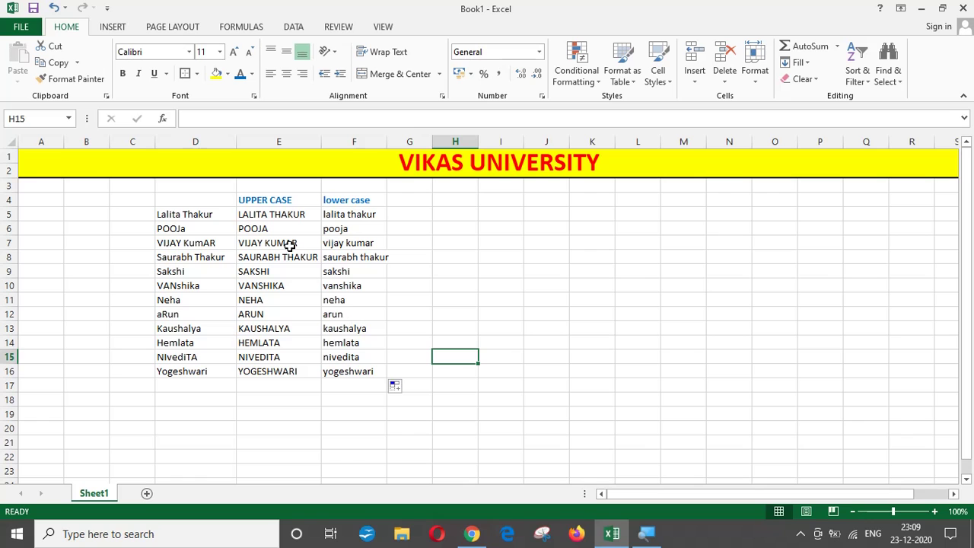
click(283, 216)
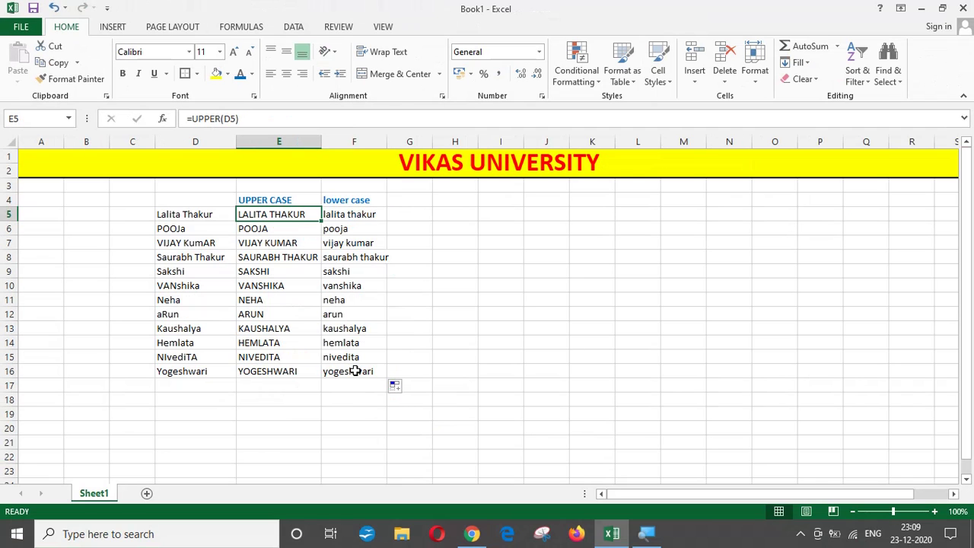
click(429, 348)
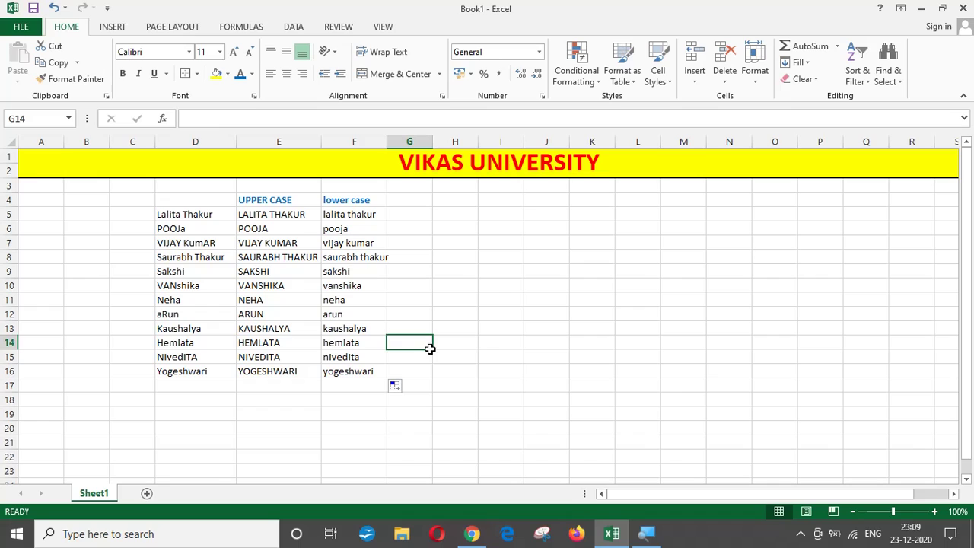